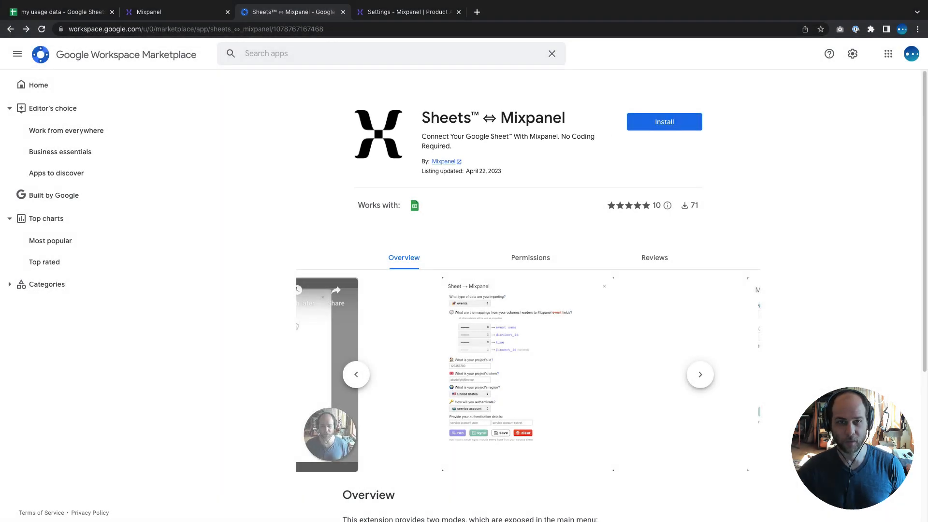
Install the Sheets ⇔ Mixpanel add-on from the Google Workspace Marketplace and dismiss the installation dialog
key("ctrl+1")
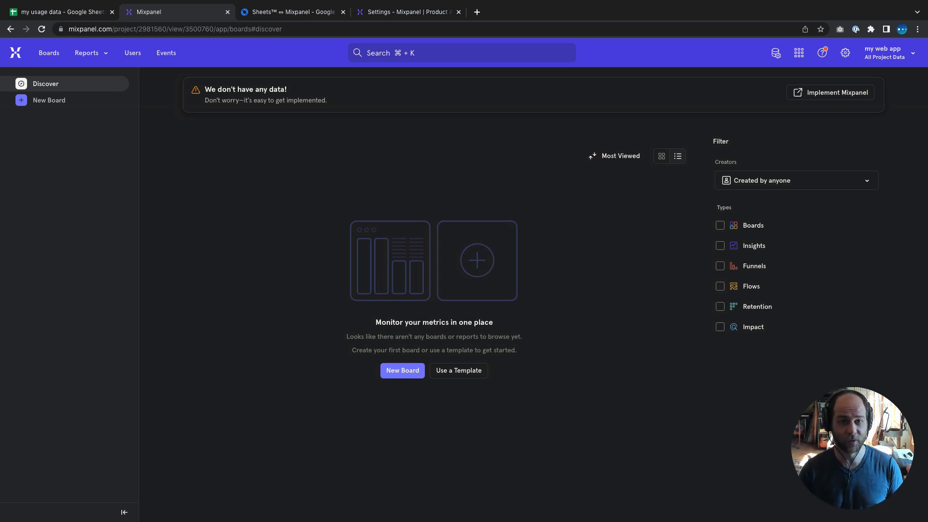
key("ctrl+Tab")
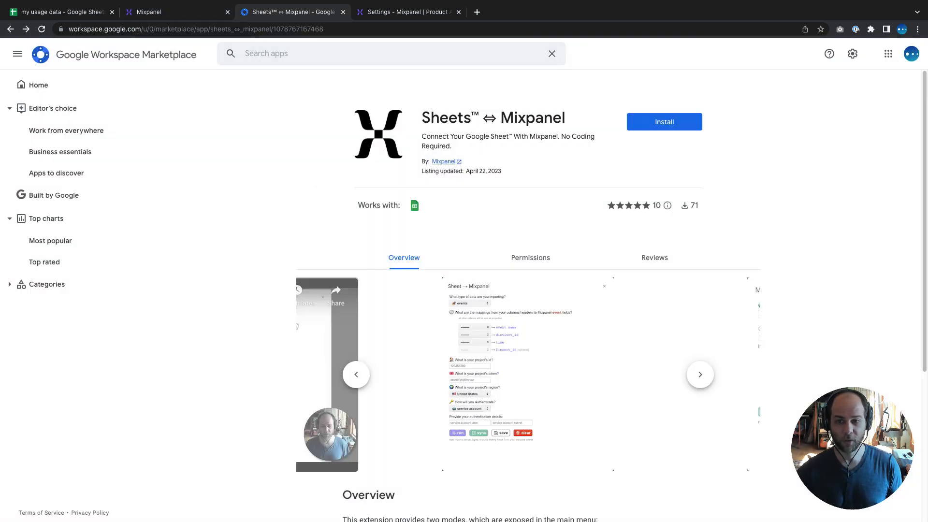
left_click(650, 133)
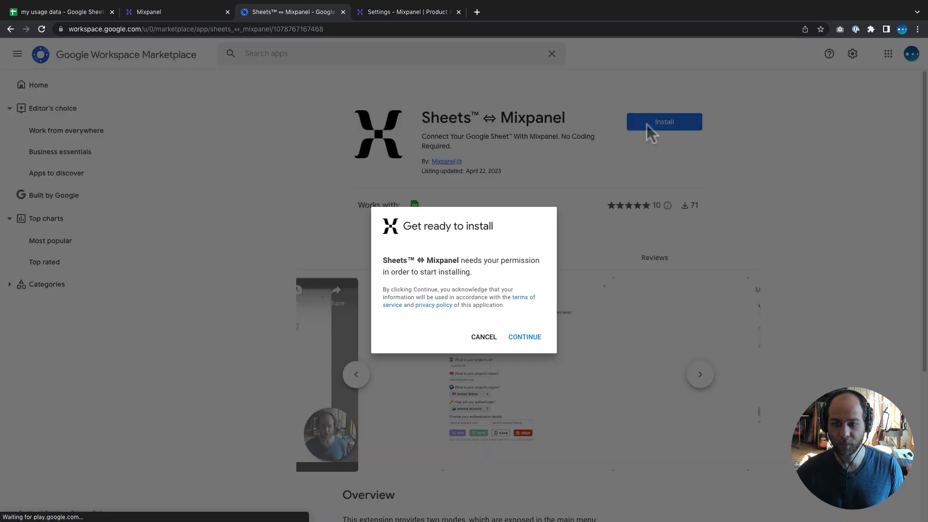
left_click(527, 337)
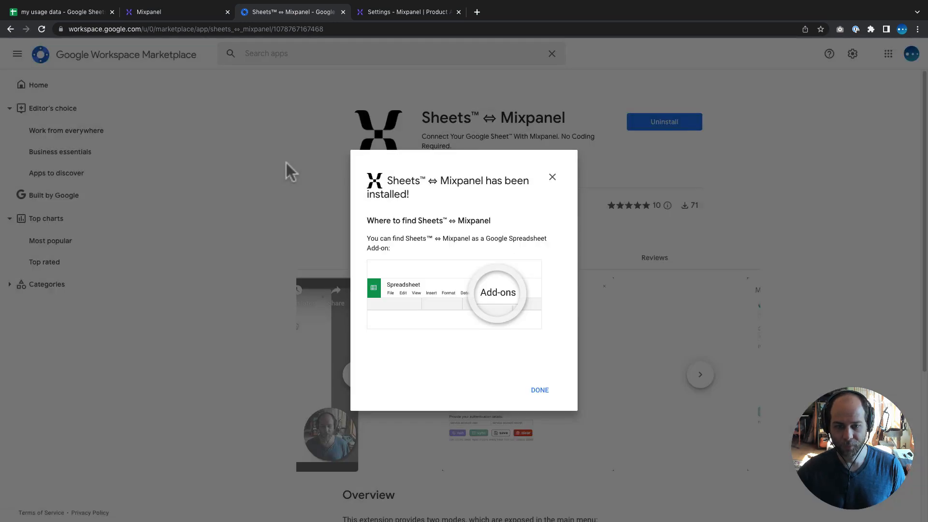
left_click(540, 390)
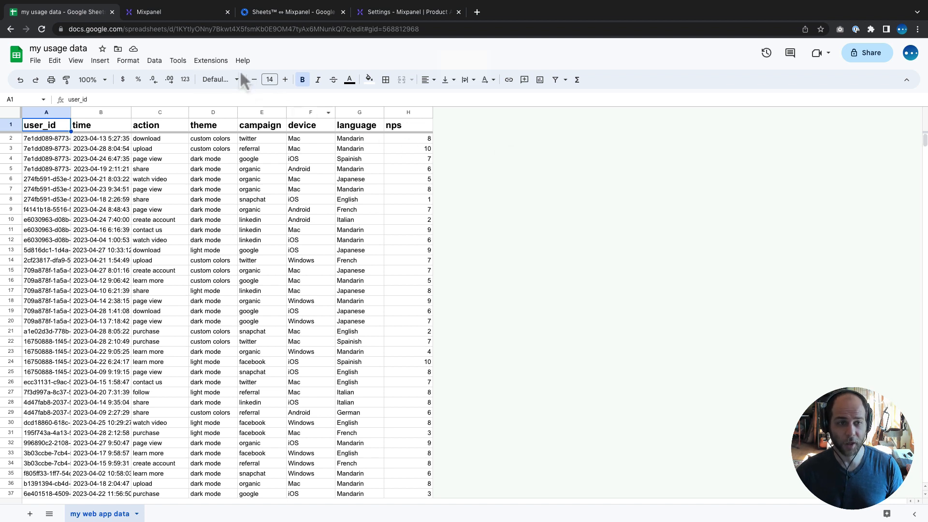
In the "my usage data" spreadsheet, open the add-on's Sheet → Mixpanel import form and choose events as the data type
left_click(210, 60)
mouse_move(237, 160)
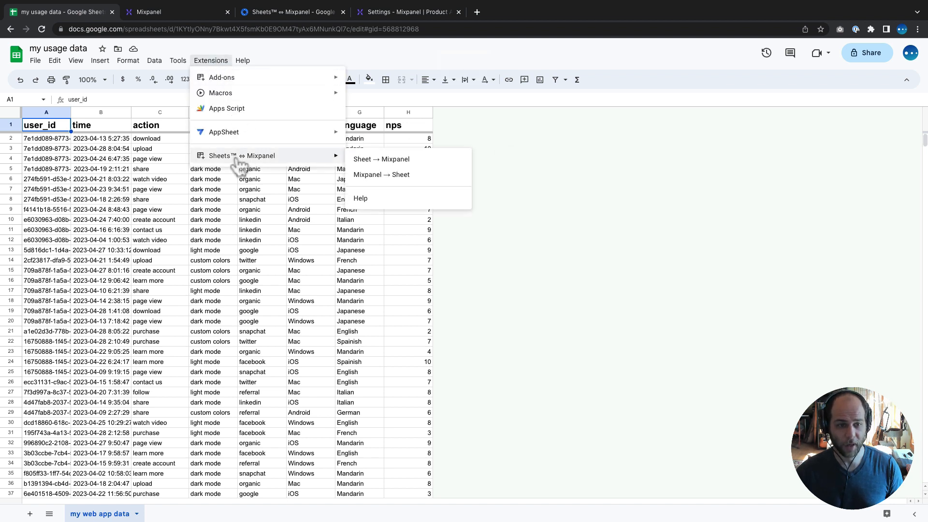
left_click(449, 161)
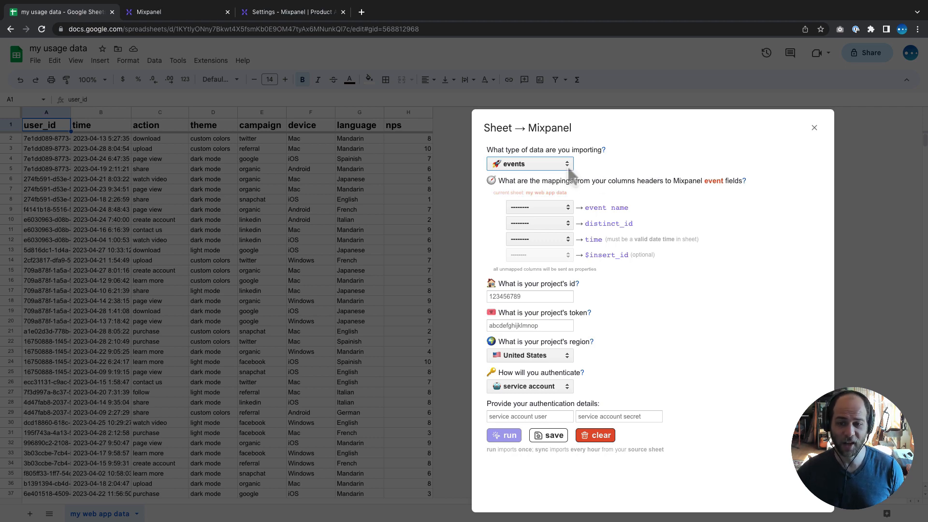
left_click(520, 164)
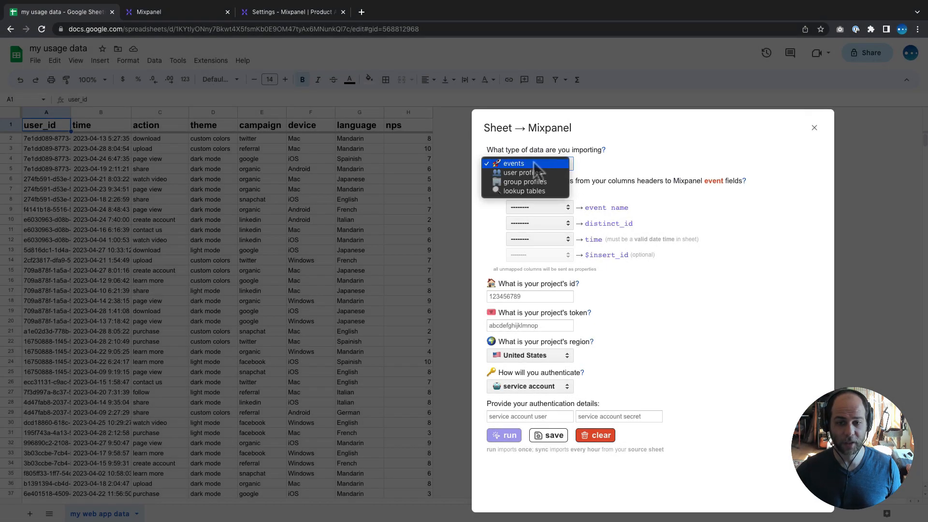
left_click(534, 166)
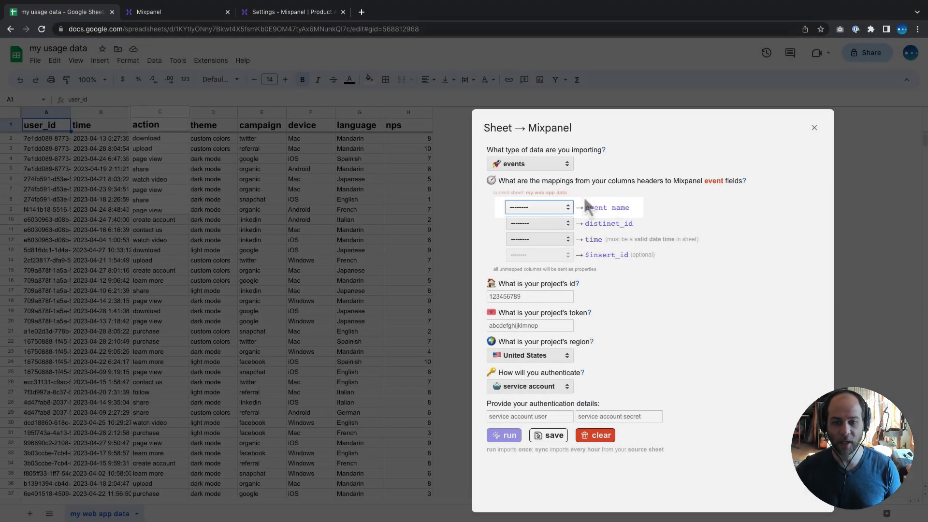
Map the action column to event name, user_id to distinct_id, and time to the time field
left_click(566, 207)
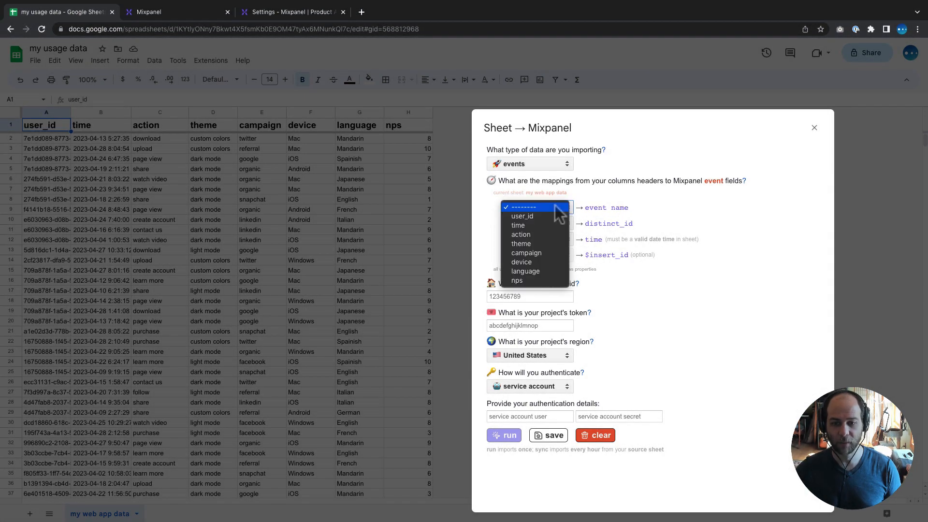
left_click(544, 234)
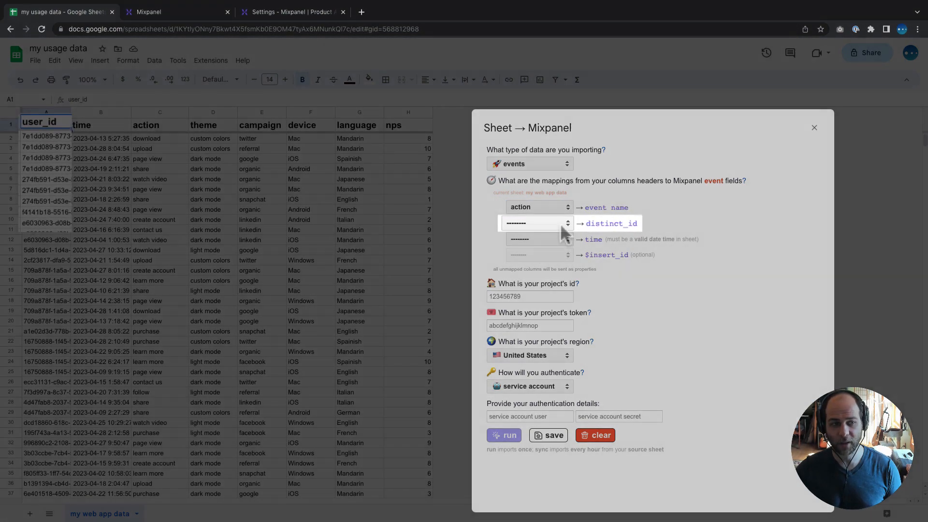
left_click(565, 225)
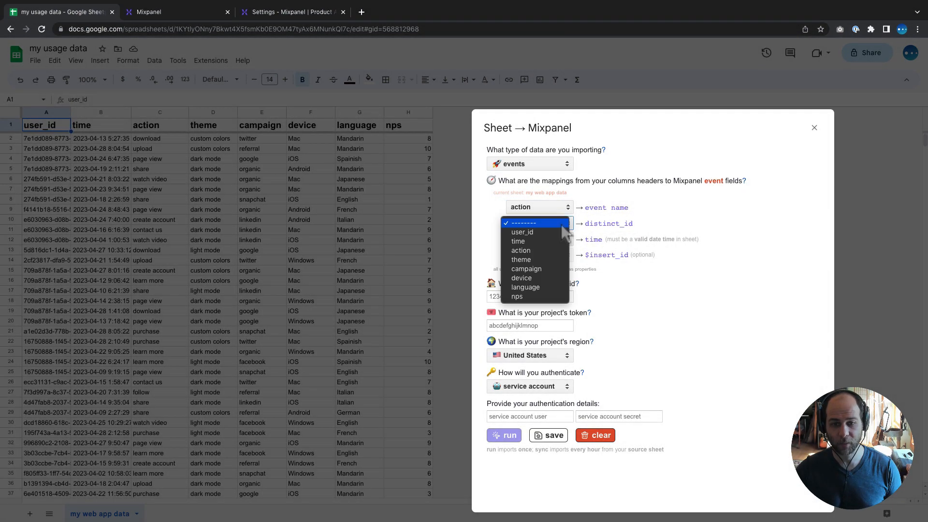
left_click(556, 231)
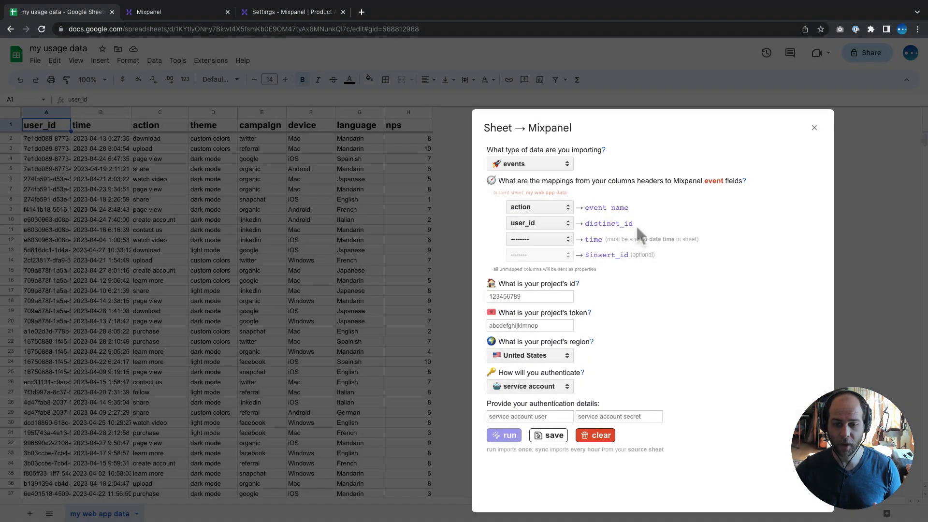
left_click(561, 240)
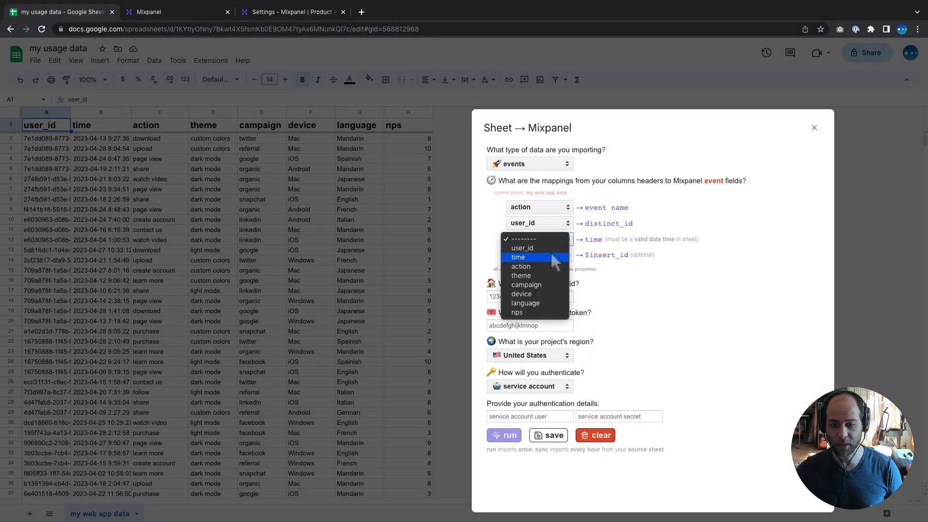
left_click(520, 258)
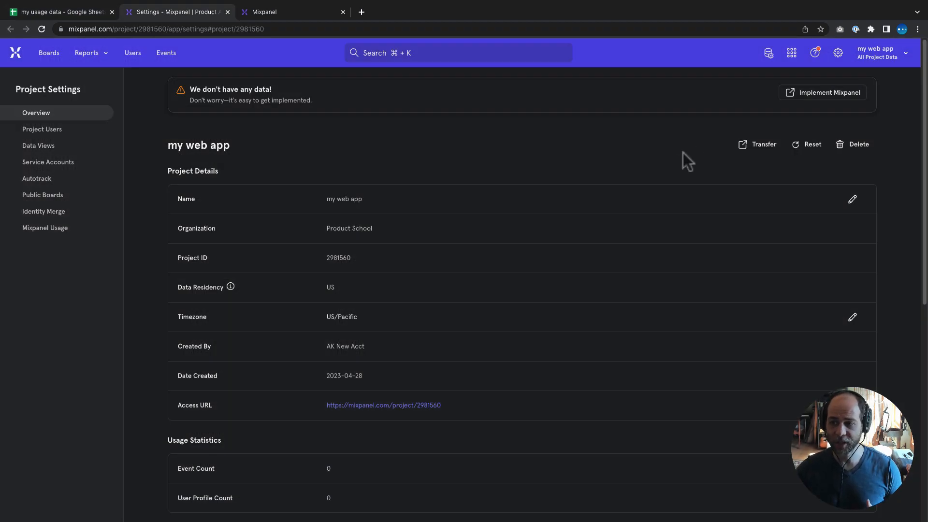
Copy the project ID from the Mixpanel project settings and paste it into the import form's project id field
left_click(838, 54)
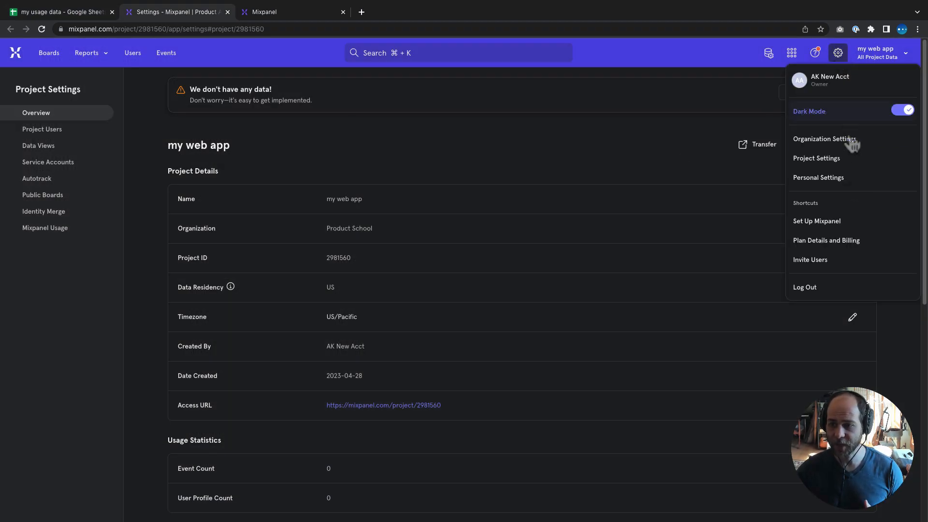
double_click(342, 256)
key("ctrl+c")
left_click(61, 14)
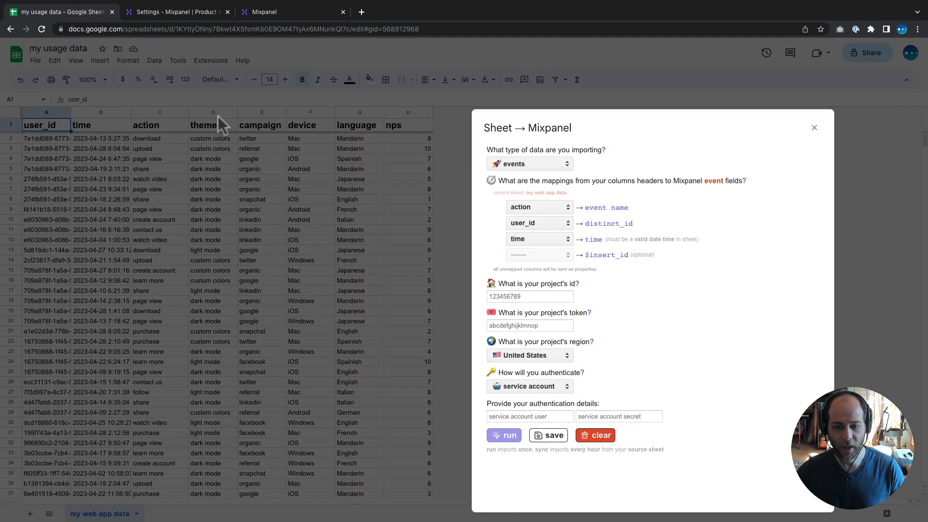
left_click(504, 296)
key("ctrl+v")
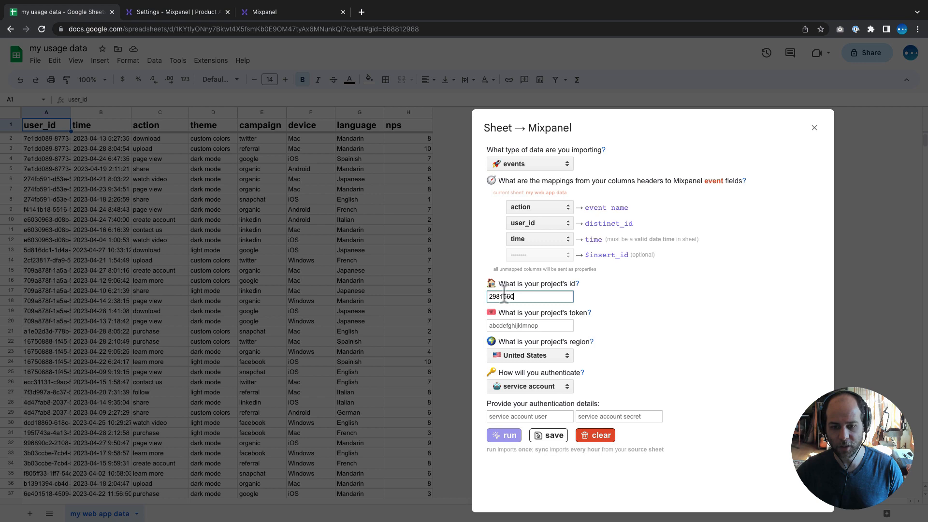
Copy the project token from the Mixpanel project settings and paste it into the import form's token field
left_click(193, 13)
scroll(395, 317, "down", 3)
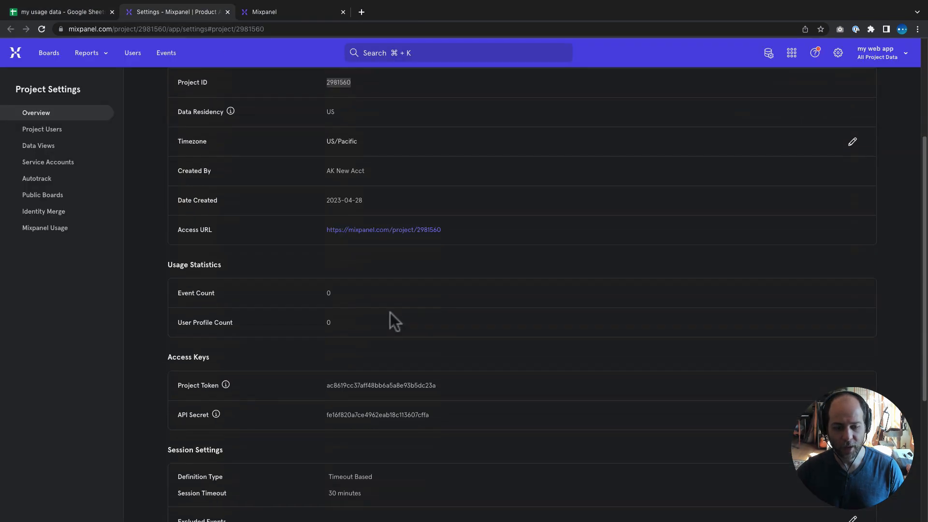
double_click(377, 382)
key("ctrl+c")
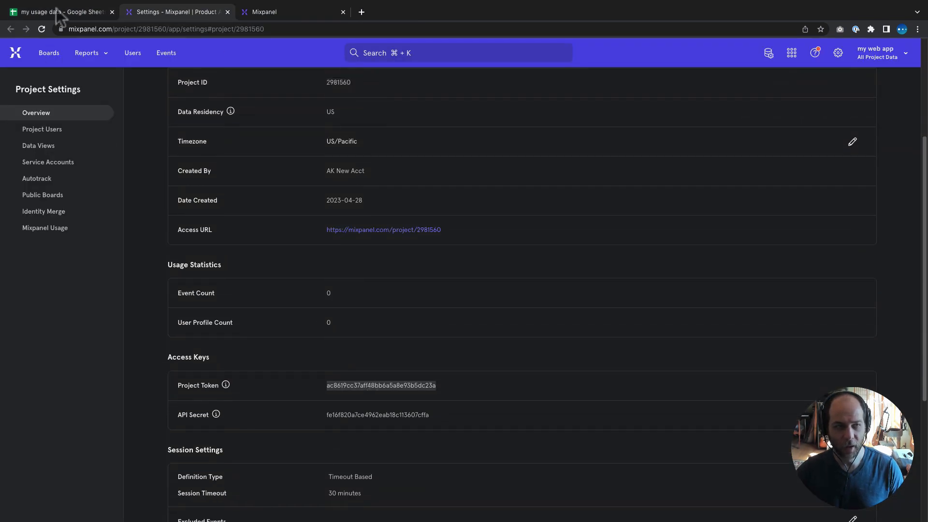
left_click(58, 15)
left_click(509, 326)
key("ctrl+v")
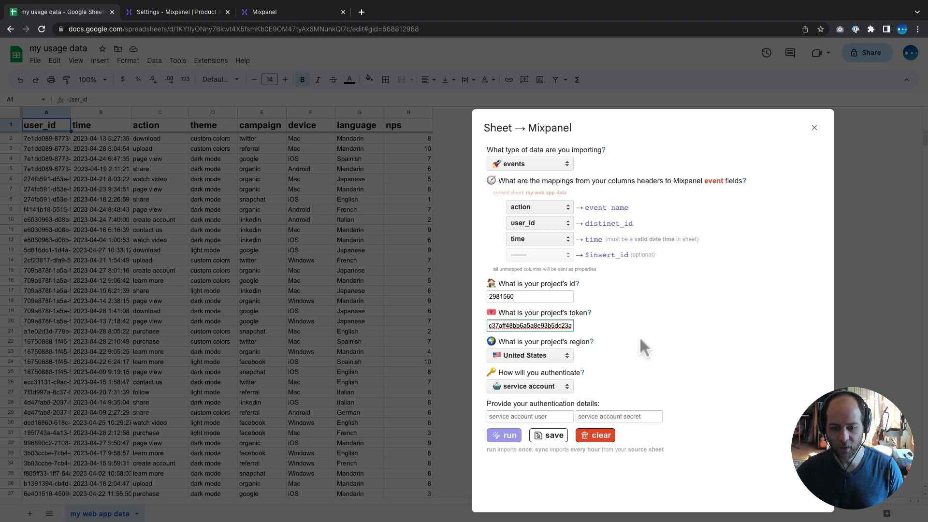
Keep United States as the project's region and set the authentication method to api secret
left_click(566, 355)
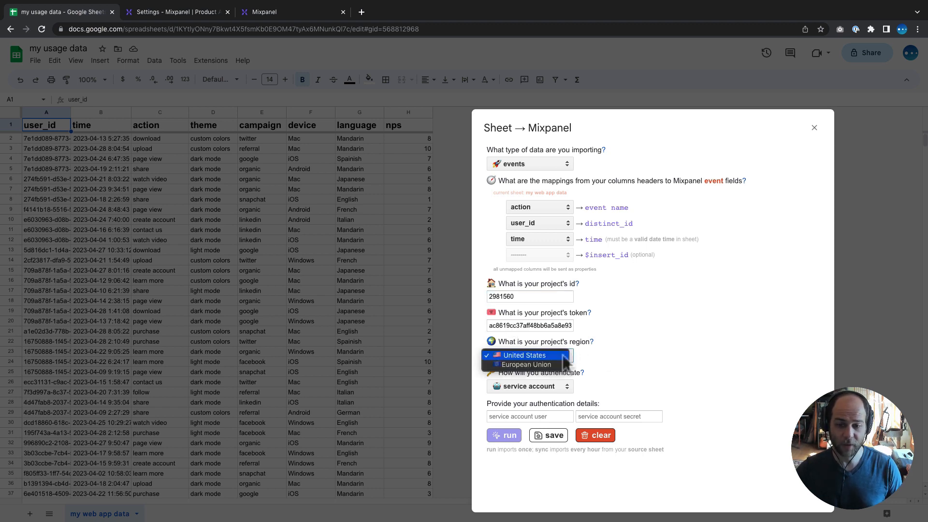
left_click(640, 349)
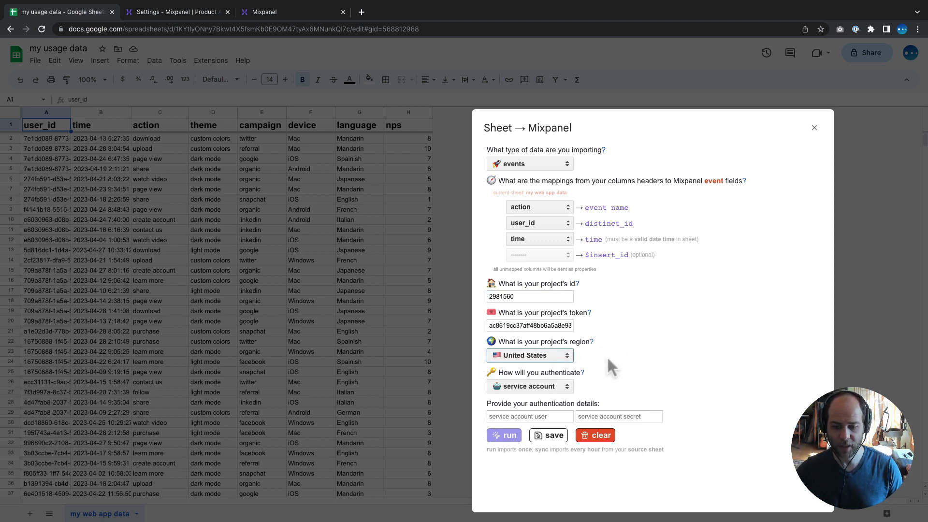
left_click(556, 386)
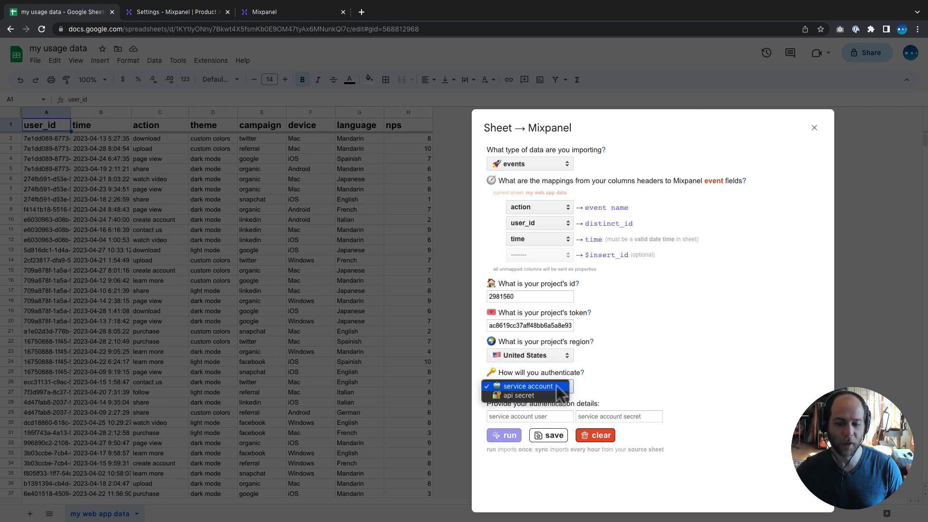
left_click(532, 396)
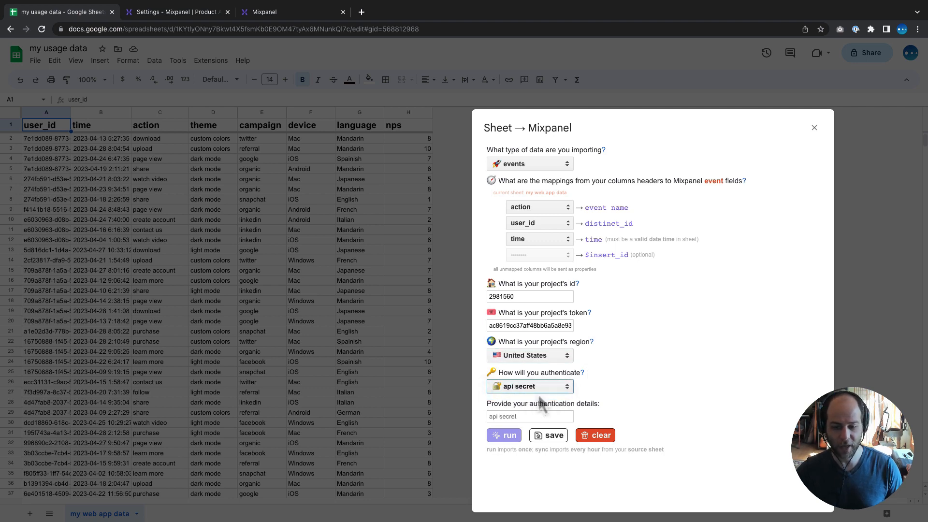
Copy the API secret from the Mixpanel project settings into the form's authentication details and run the import once
left_click(182, 13)
double_click(371, 414)
key("super+c")
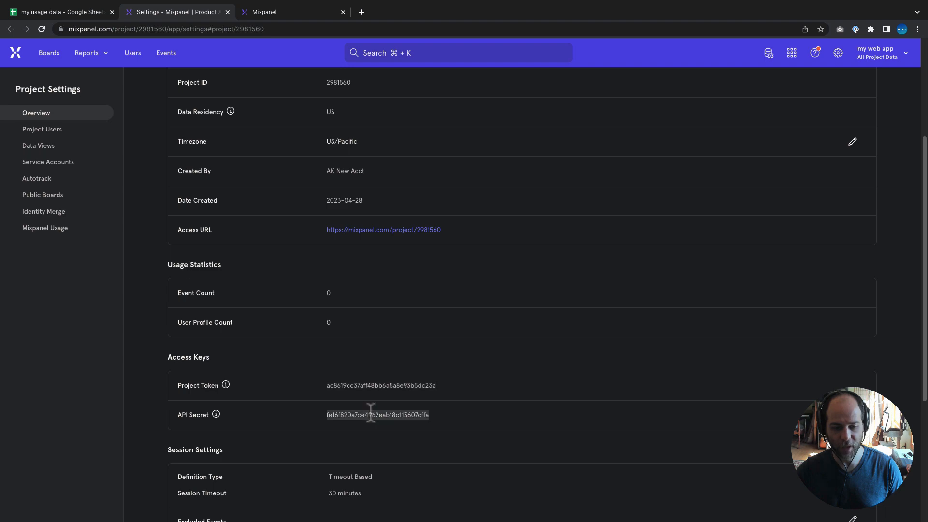
left_click(52, 15)
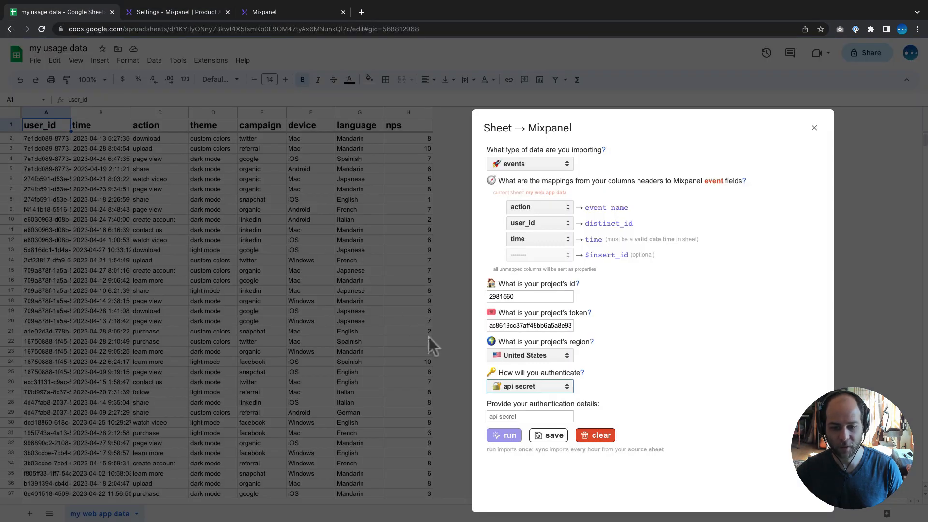
left_click(506, 417)
key("super+v")
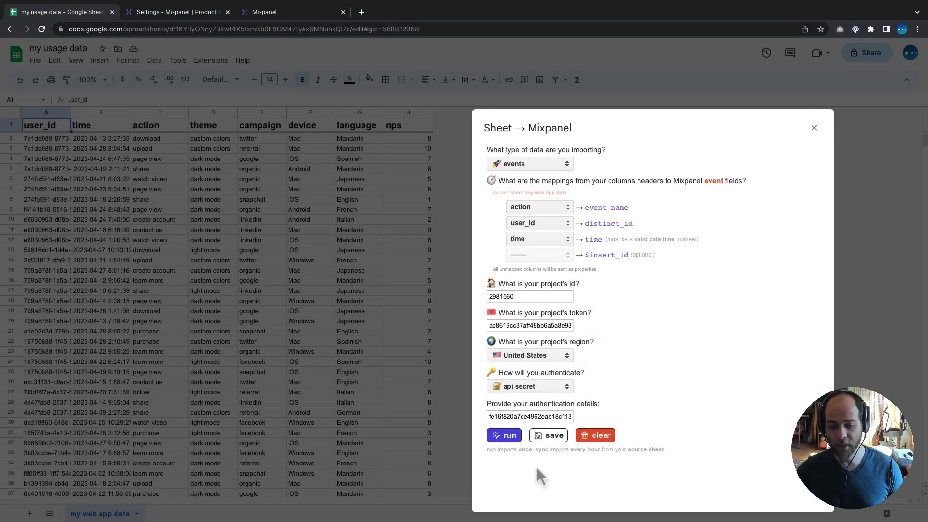
left_click(506, 435)
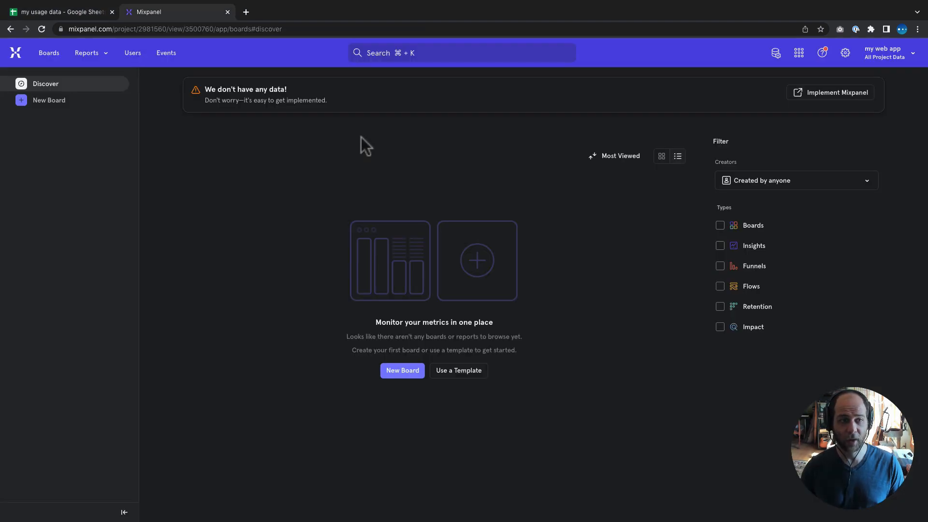
Open the Mixpanel project's events list and inspect the custom properties of the most recent page view event
left_click(168, 63)
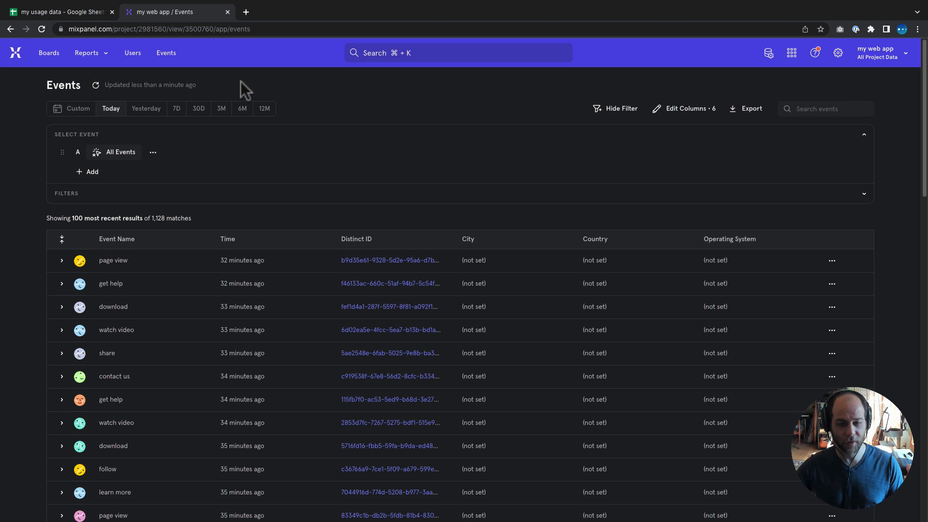
left_click(203, 266)
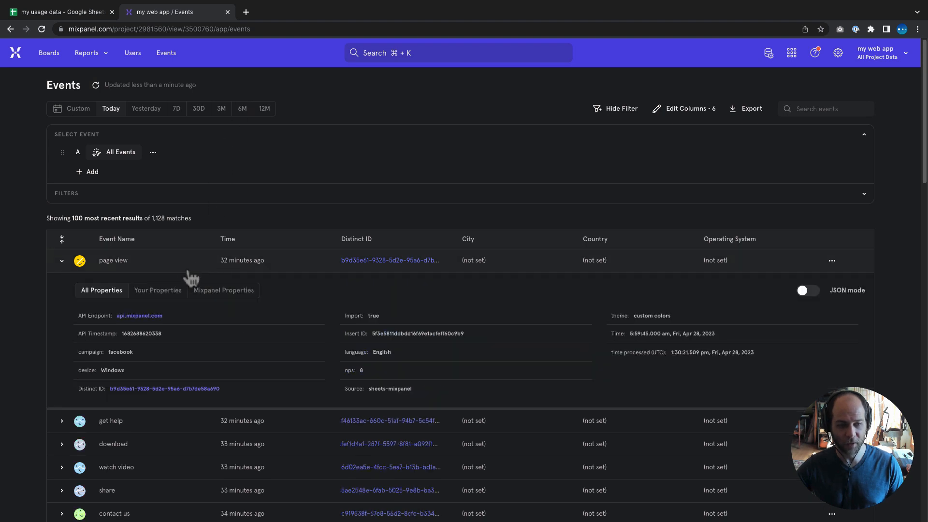
left_click(170, 291)
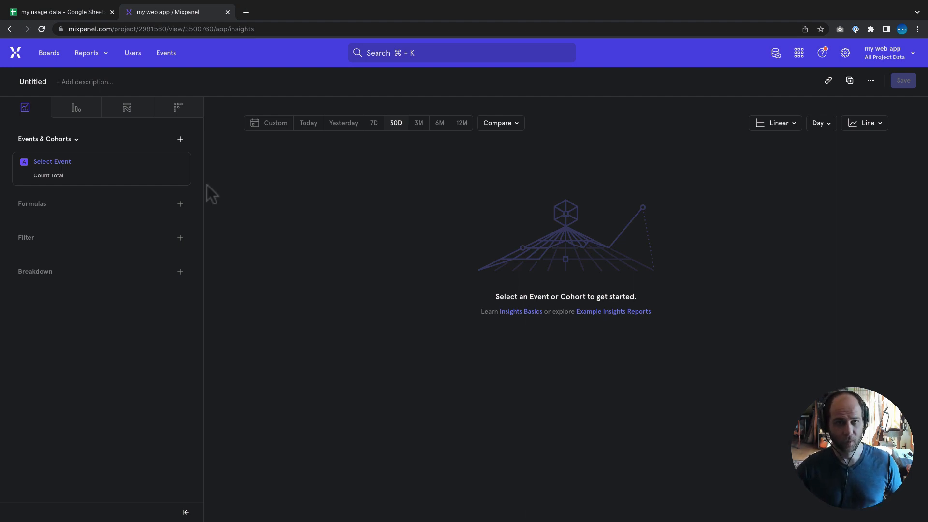
Chart the create account event in the new Insights report and break it down by campaign
left_click(60, 166)
left_click(73, 247)
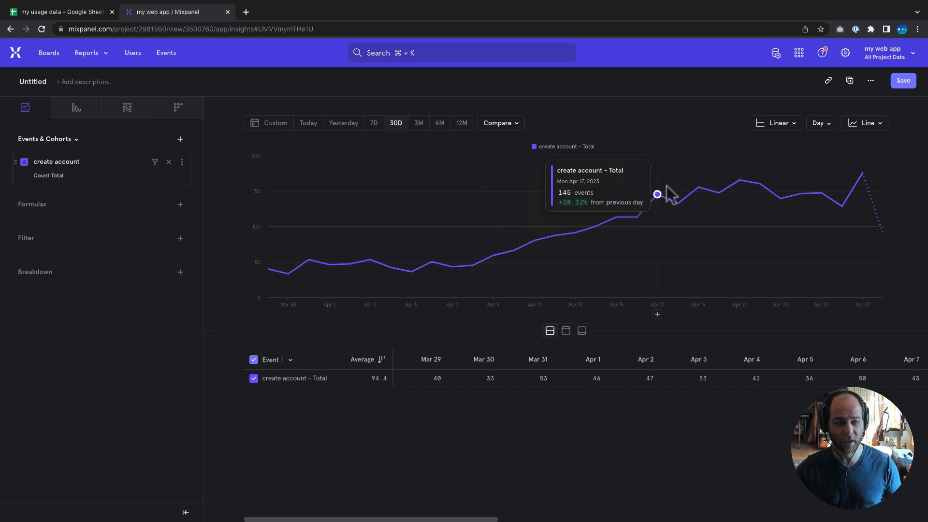
left_click(92, 281)
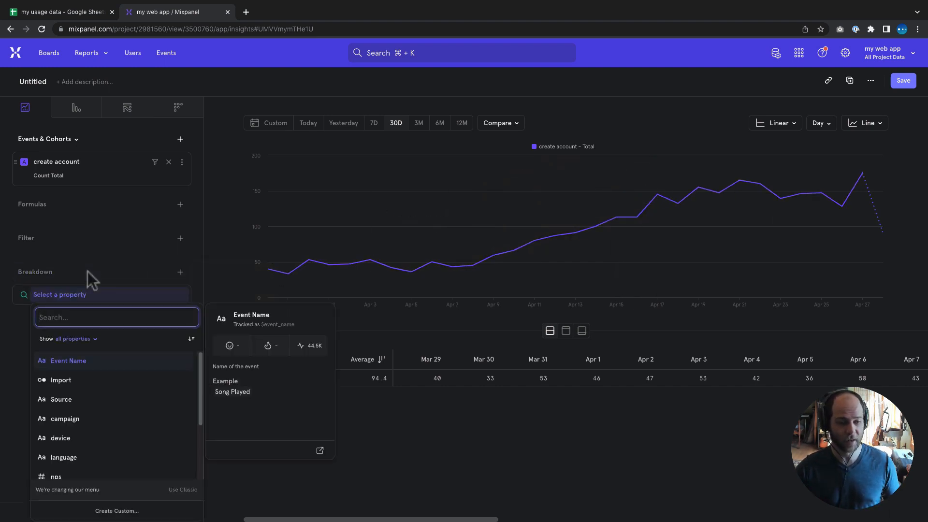
left_click(144, 420)
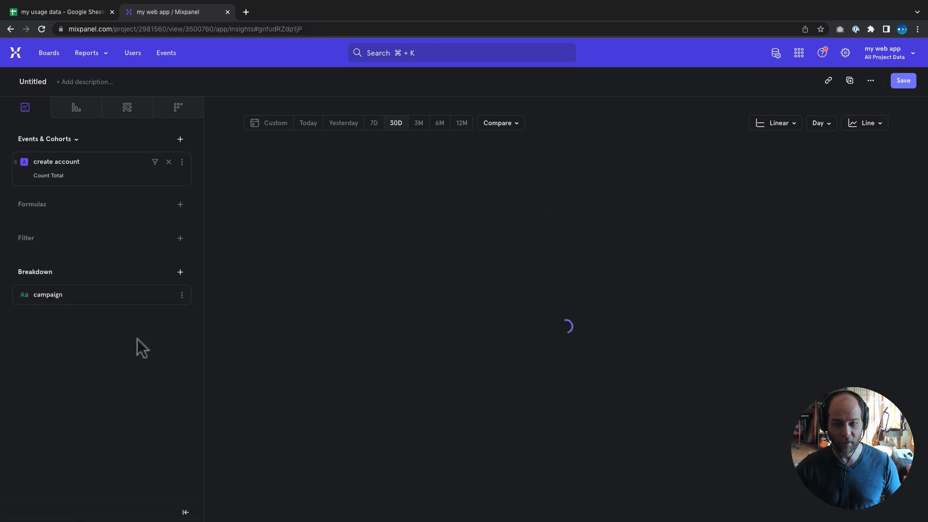
Add device as a second breakdown of the create account report and show the results as a bar chart
left_click(180, 271)
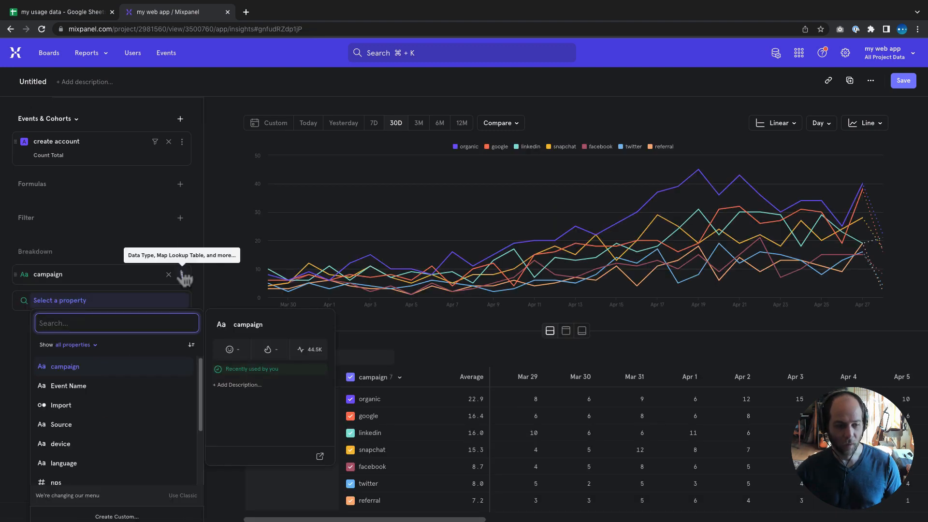
left_click(97, 444)
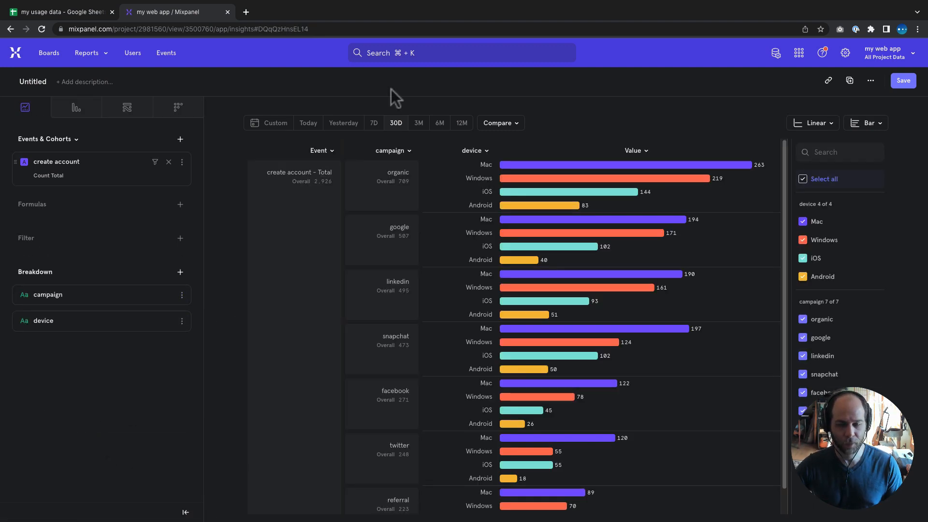
Create a new board and start it from the Company KPIs template
left_click(48, 53)
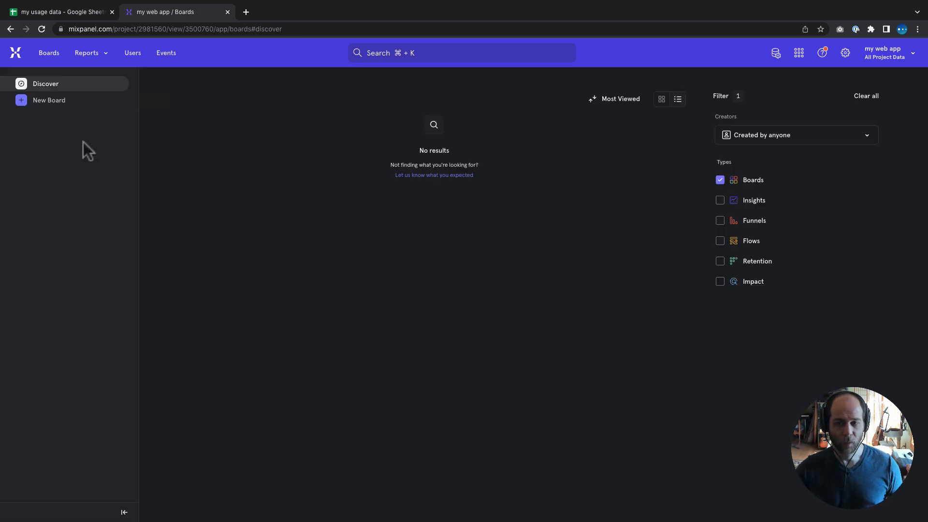
left_click(50, 104)
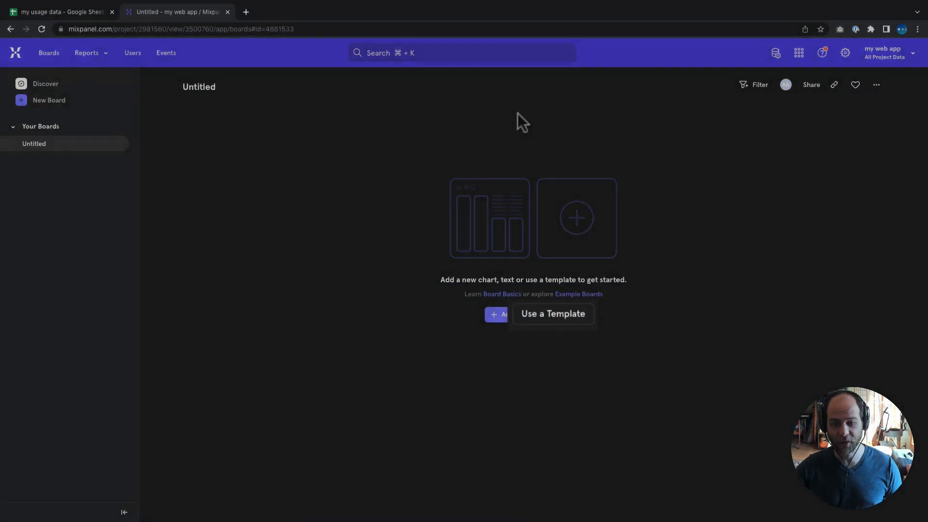
left_click(559, 320)
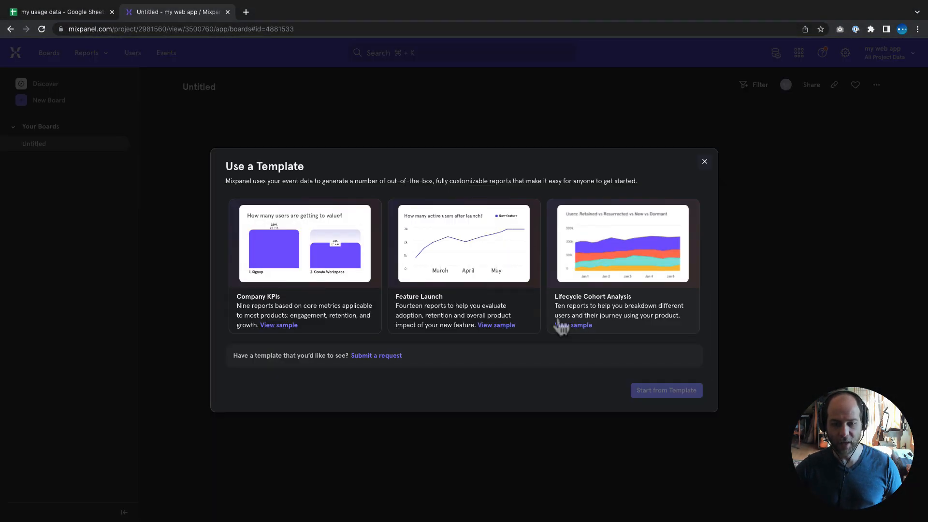
left_click(334, 312)
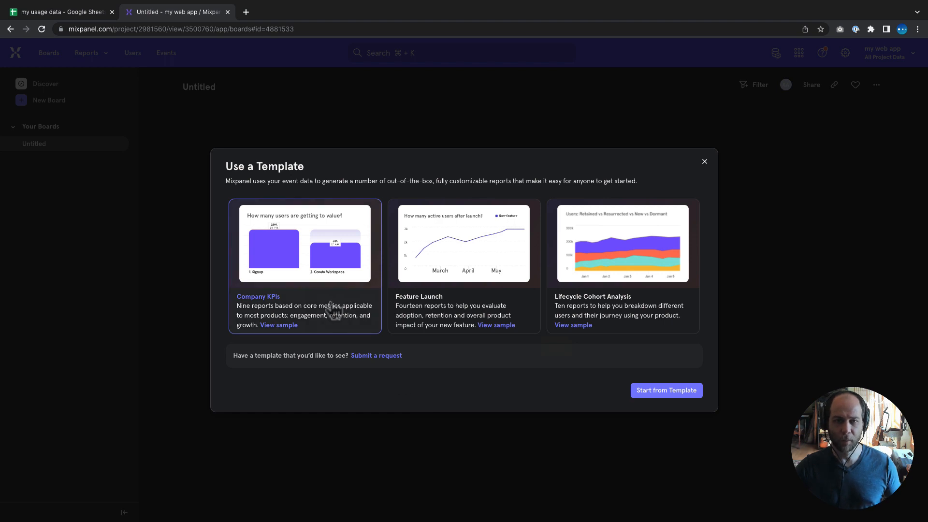
left_click(667, 391)
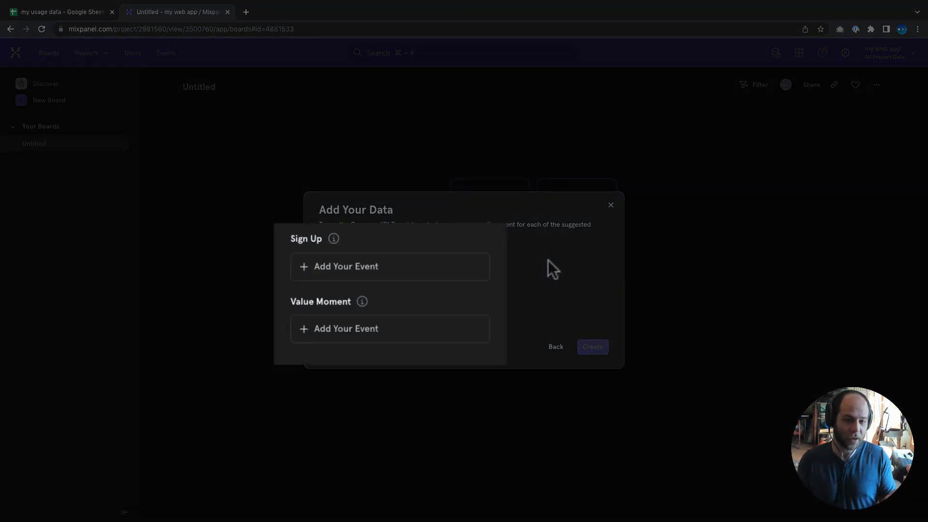
Assign create account as the Sign Up event and watch video as the Value Moment, create the KPI board and review its reports
left_click(388, 278)
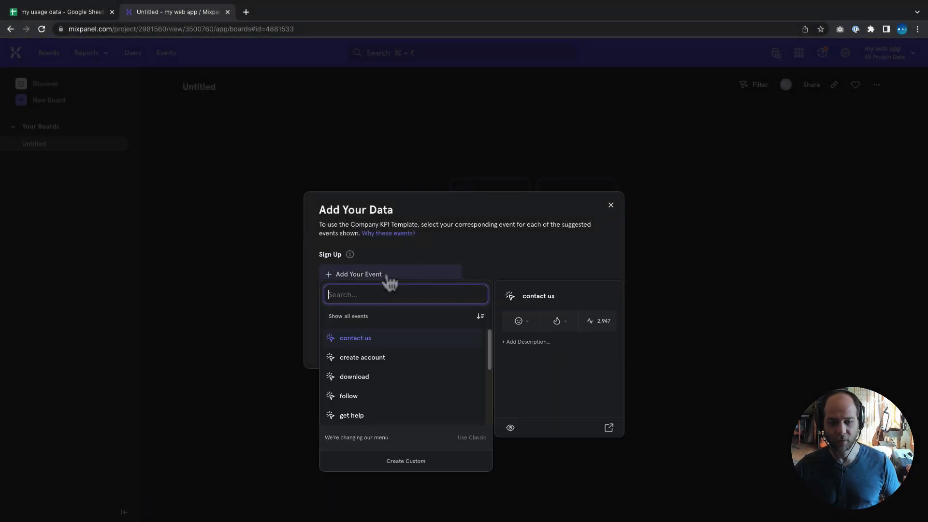
left_click(372, 358)
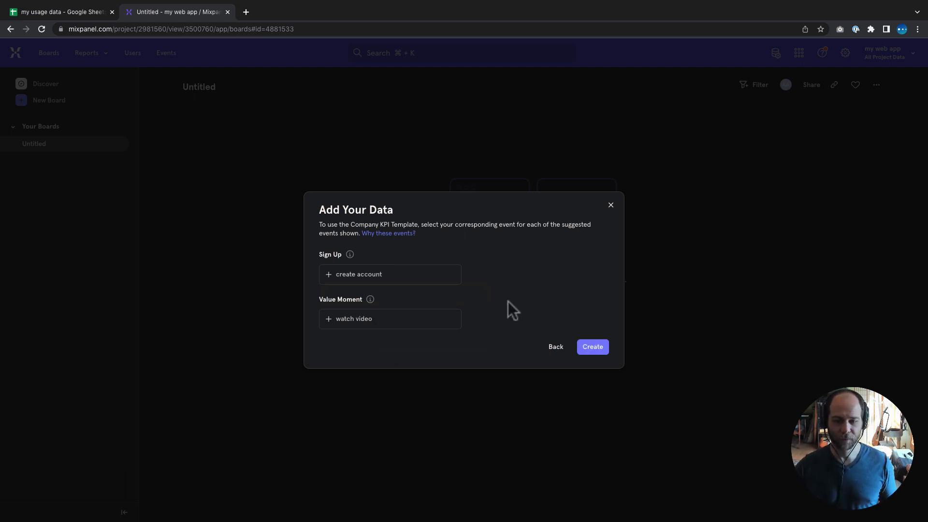
left_click(593, 347)
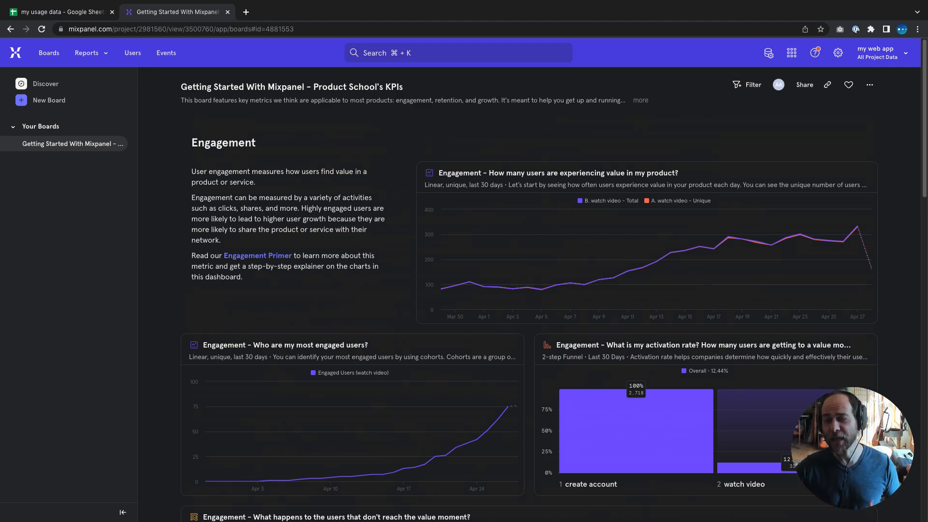
scroll(531, 290, "down", 10)
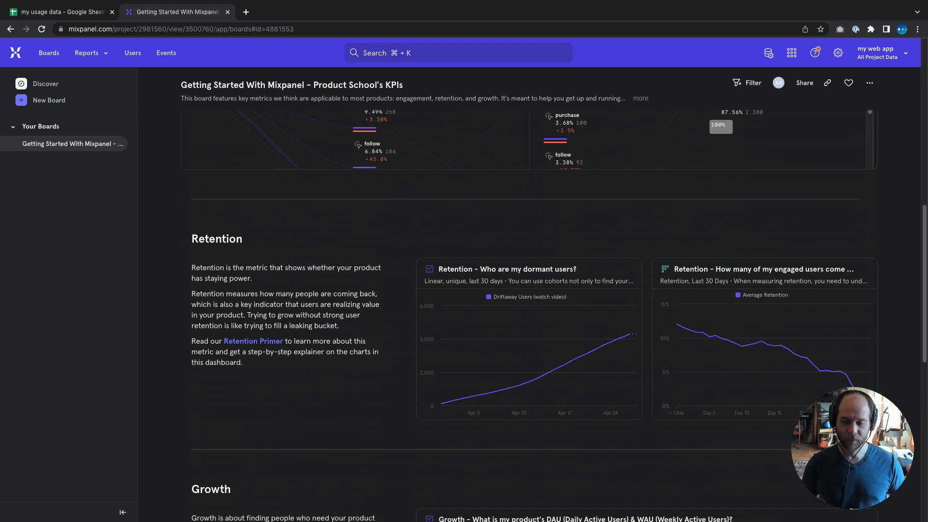